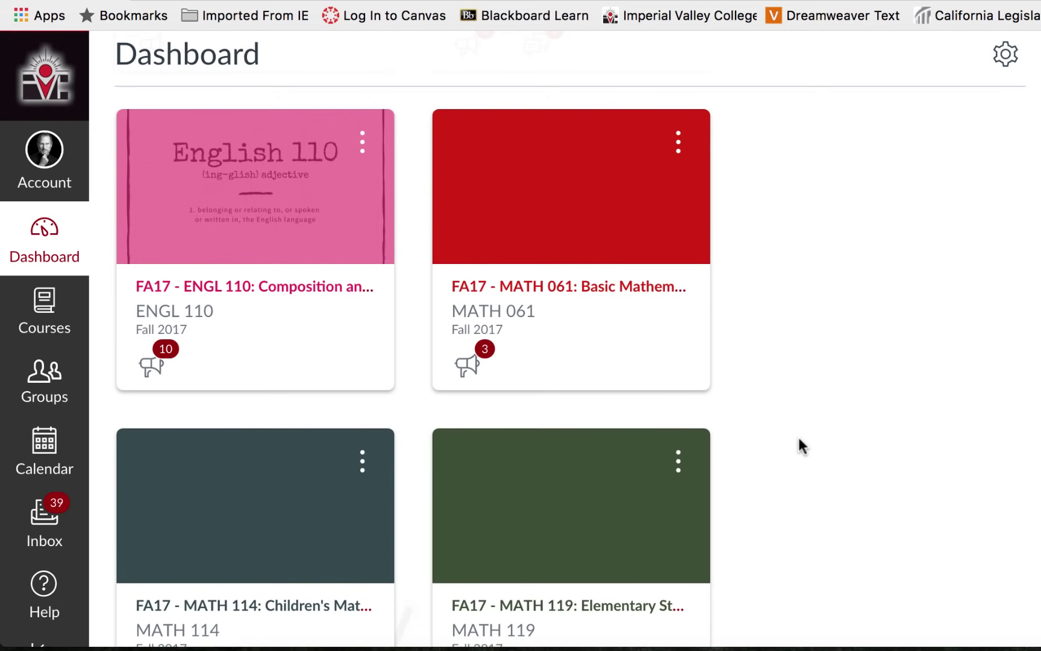
# Step: Go to the ENGL 110 course's Modules list and scroll down to the Unit 2 Week 4 module
pyautogui.click(688, 297)
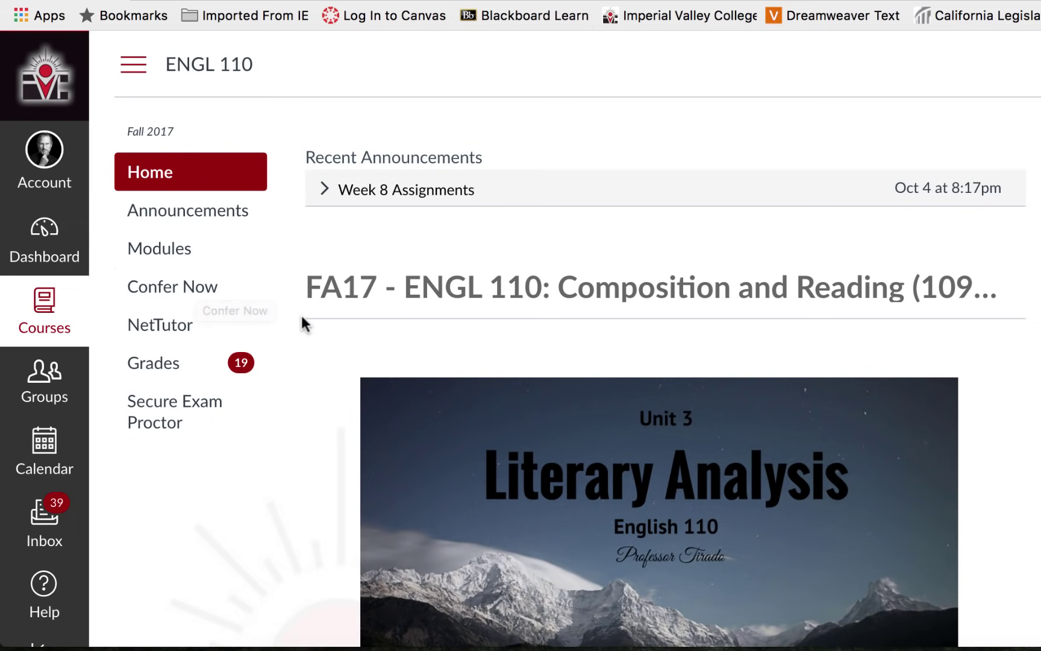
pyautogui.click(167, 250)
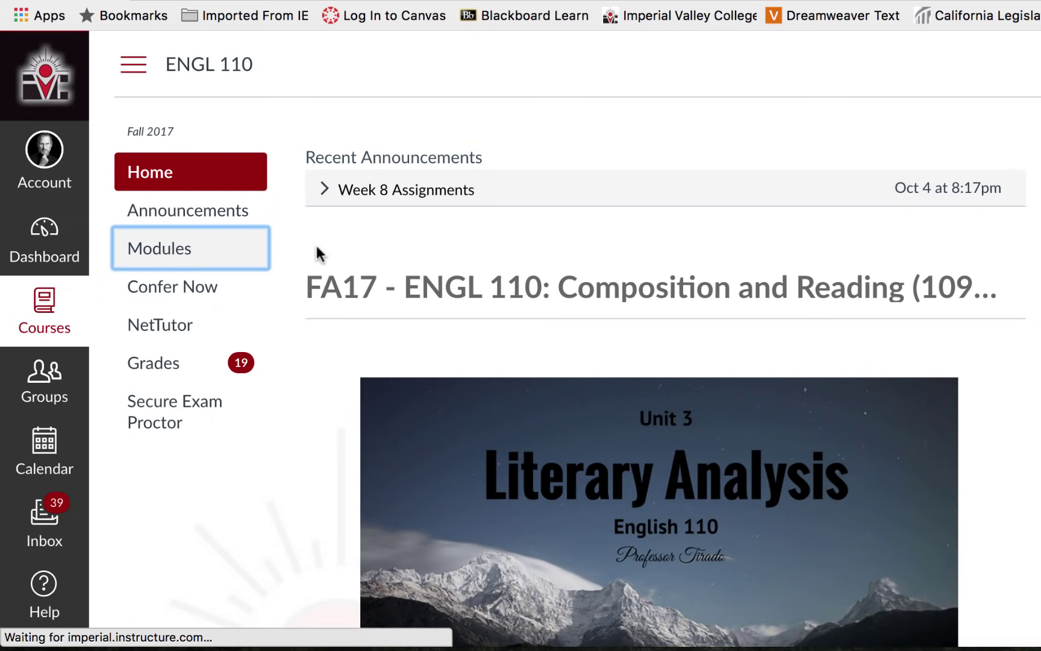
pyautogui.scroll(-3, 790, 331)
pyautogui.scroll(-15, 791, 327)
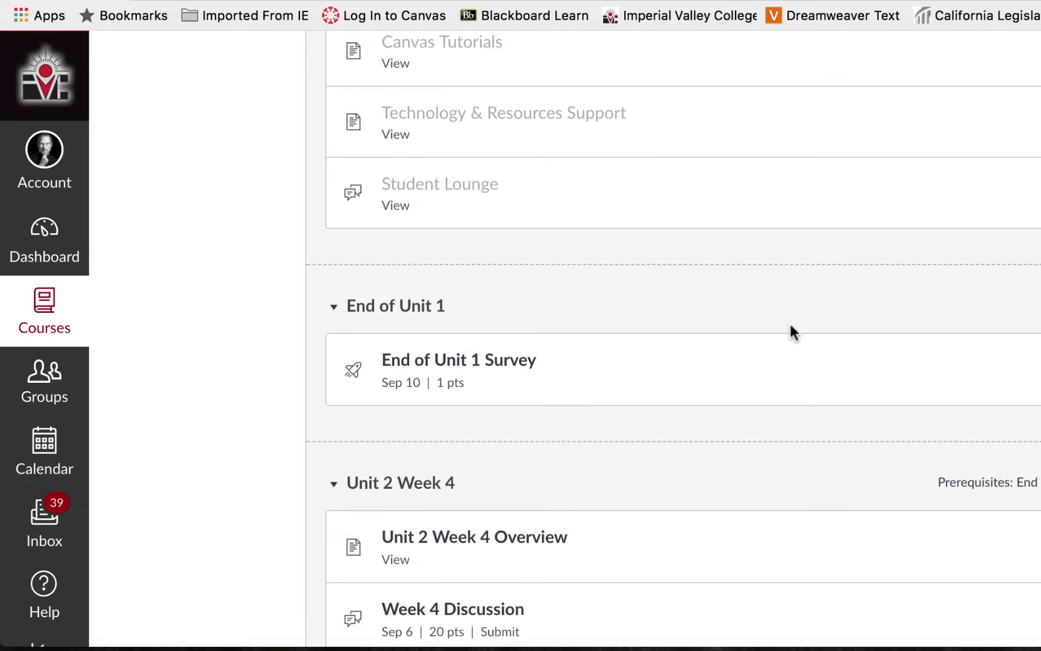
pyautogui.scroll(-3, 790, 321)
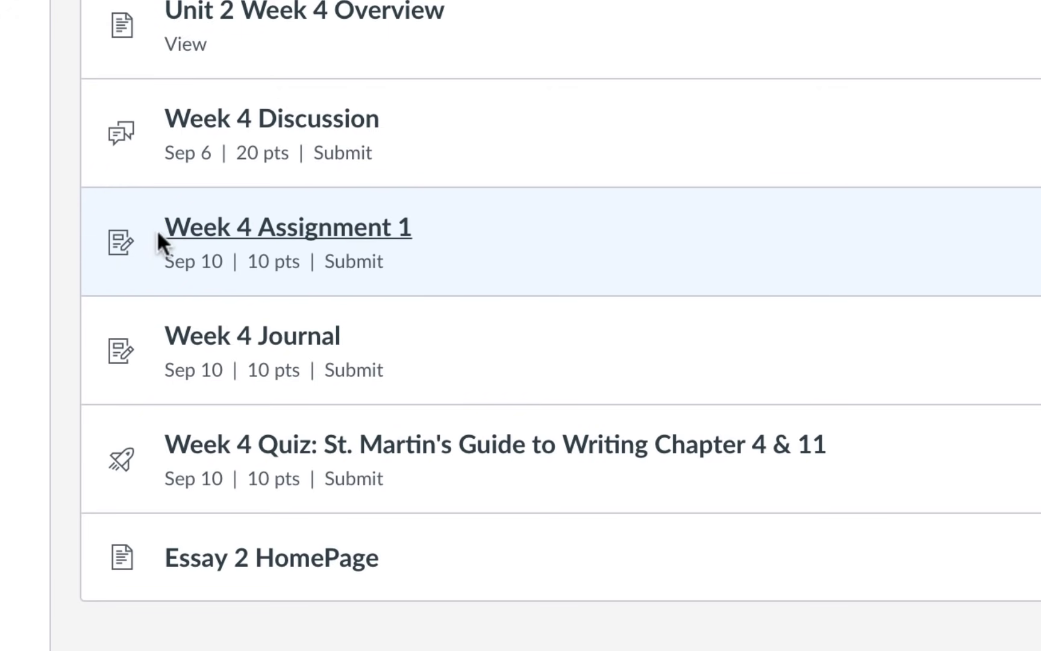
pyautogui.moveTo(98, 241)
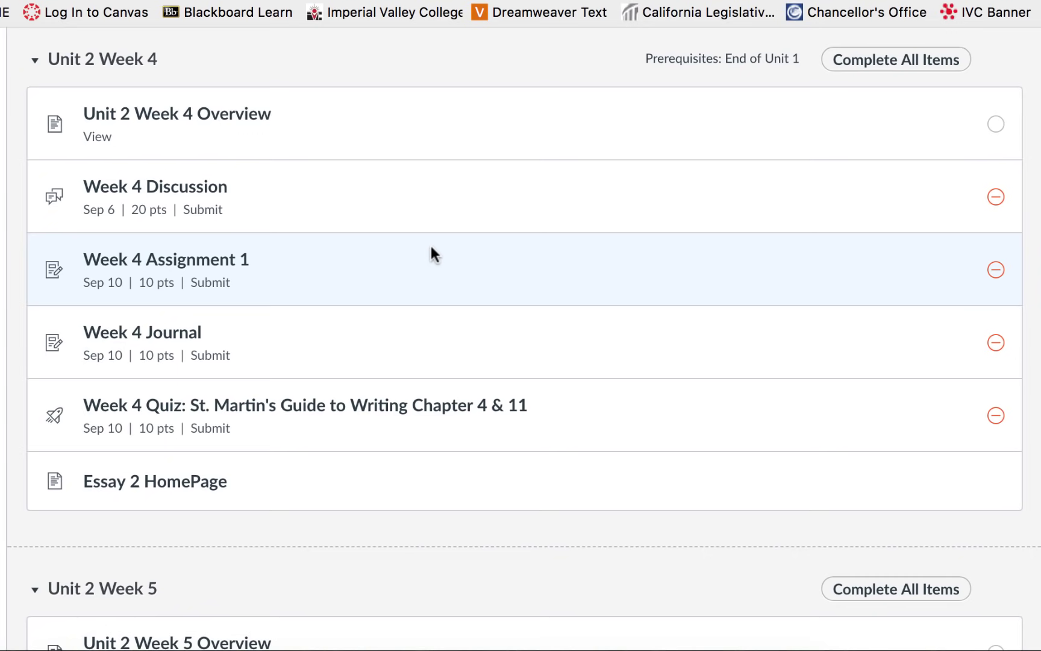
# Step: Open Week 4 Assignment 1 from the Unit 2 Week 4 module to view its directions
pyautogui.click(226, 261)
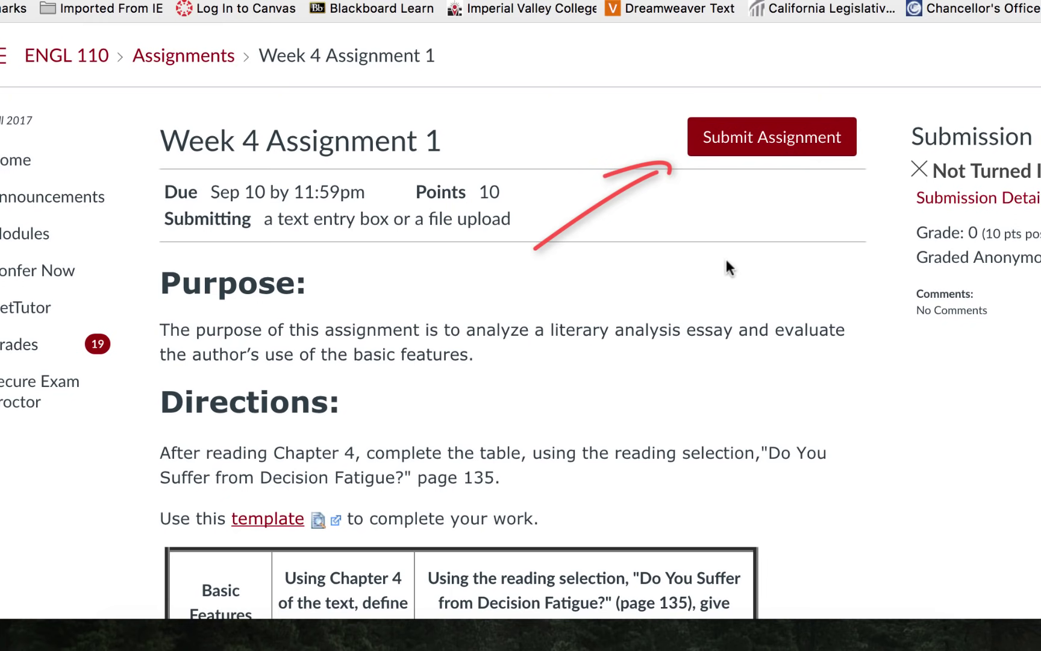
# Step: Start a submission, preview the Text Entry, Google Doc, Code Embed and Dropbox options, then choose File Upload
pyautogui.click(749, 144)
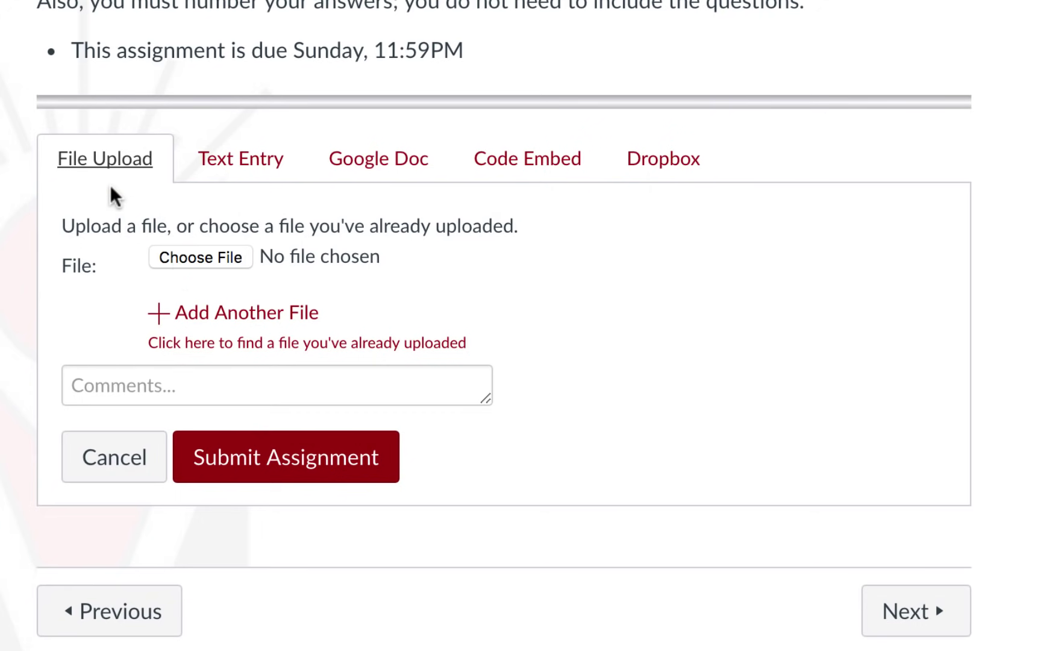
pyautogui.click(250, 158)
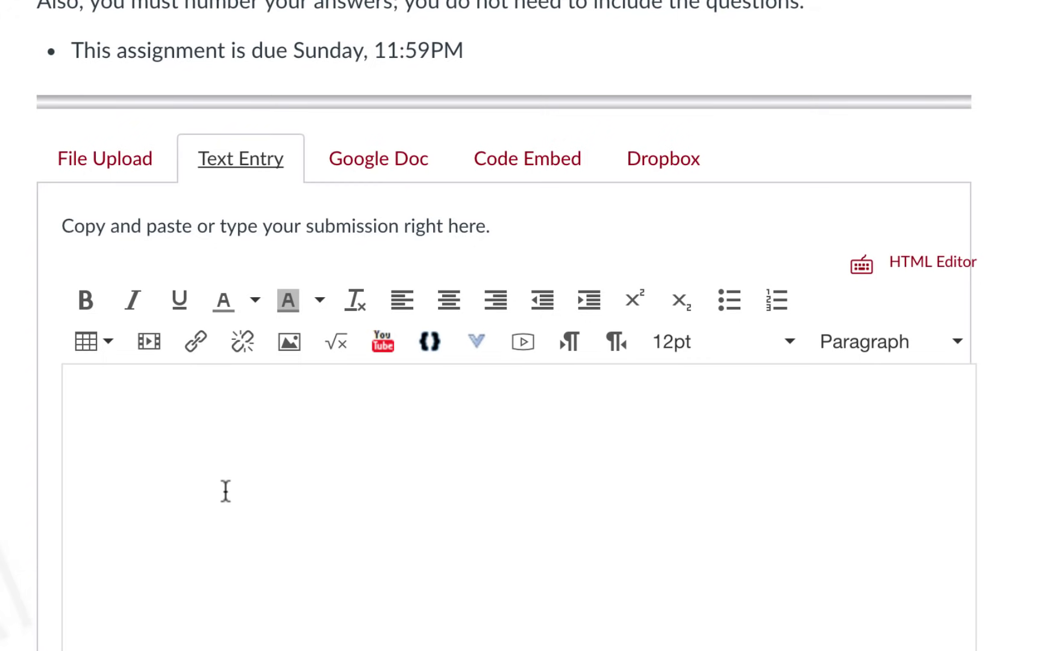
pyautogui.click(360, 162)
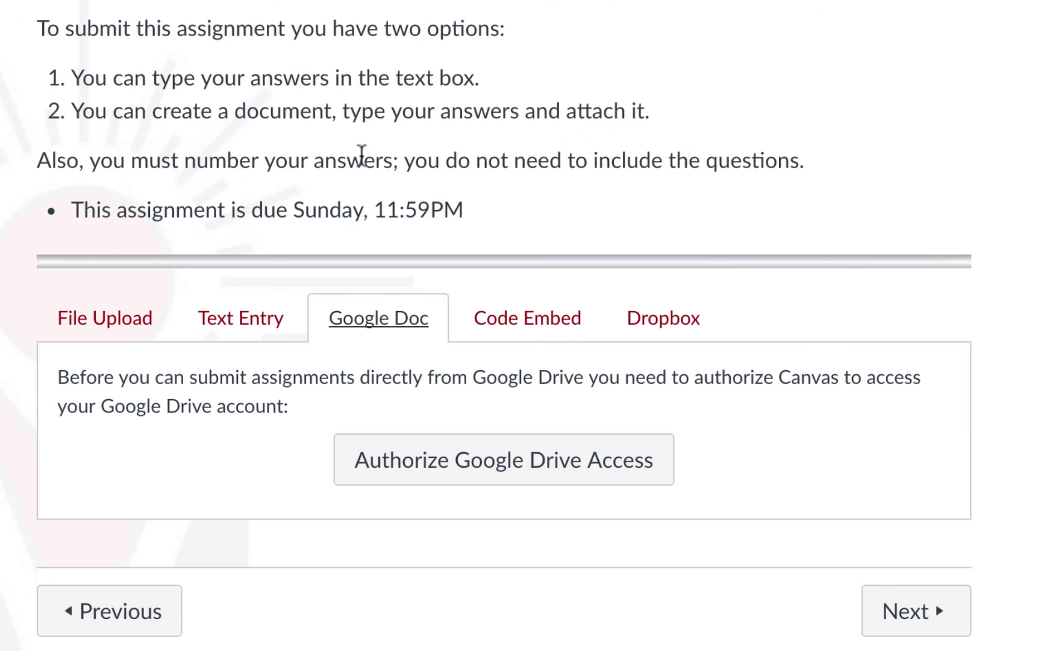
pyautogui.click(508, 329)
pyautogui.click(660, 166)
pyautogui.click(159, 154)
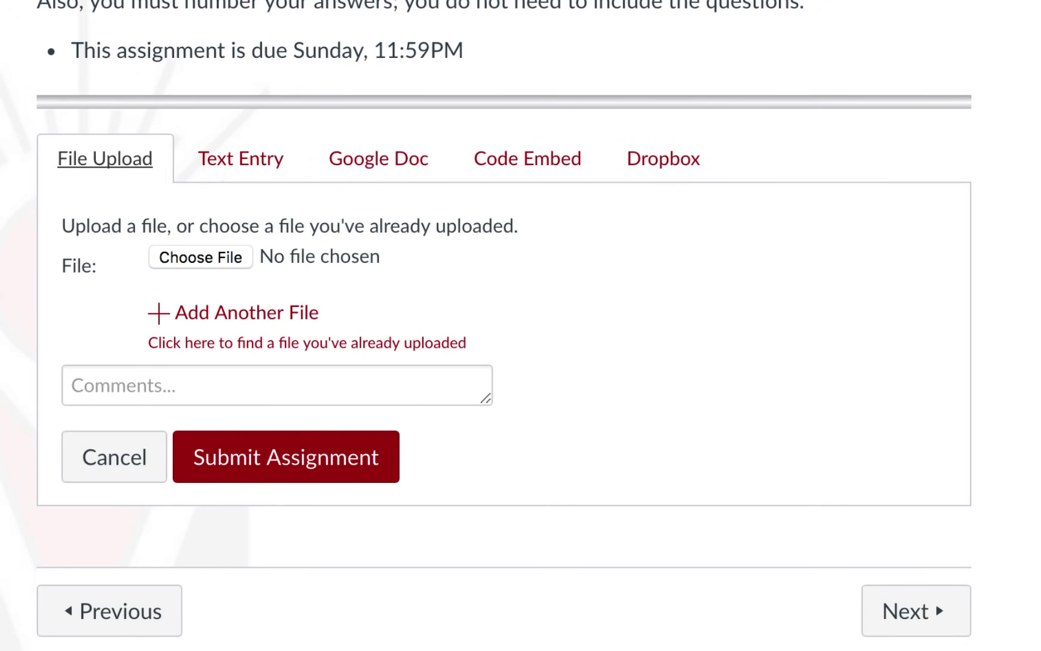
pyautogui.scroll(1, 487, 325)
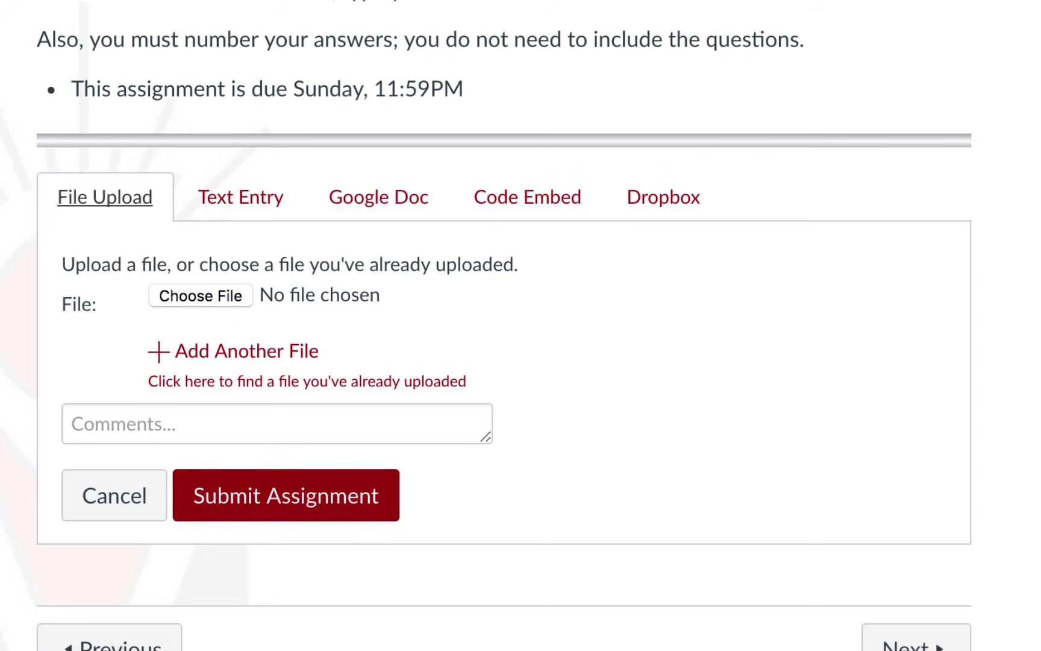
# Step: Browse the computer's files and attach index.html as the upload
pyautogui.click(212, 293)
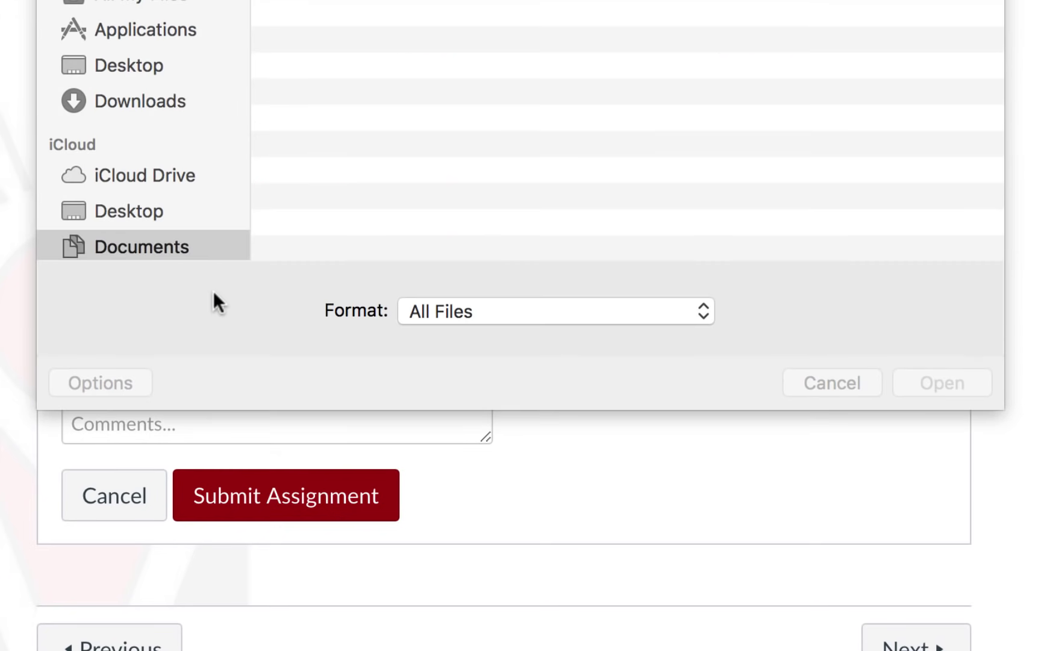
pyautogui.scroll(-5, 413, 144)
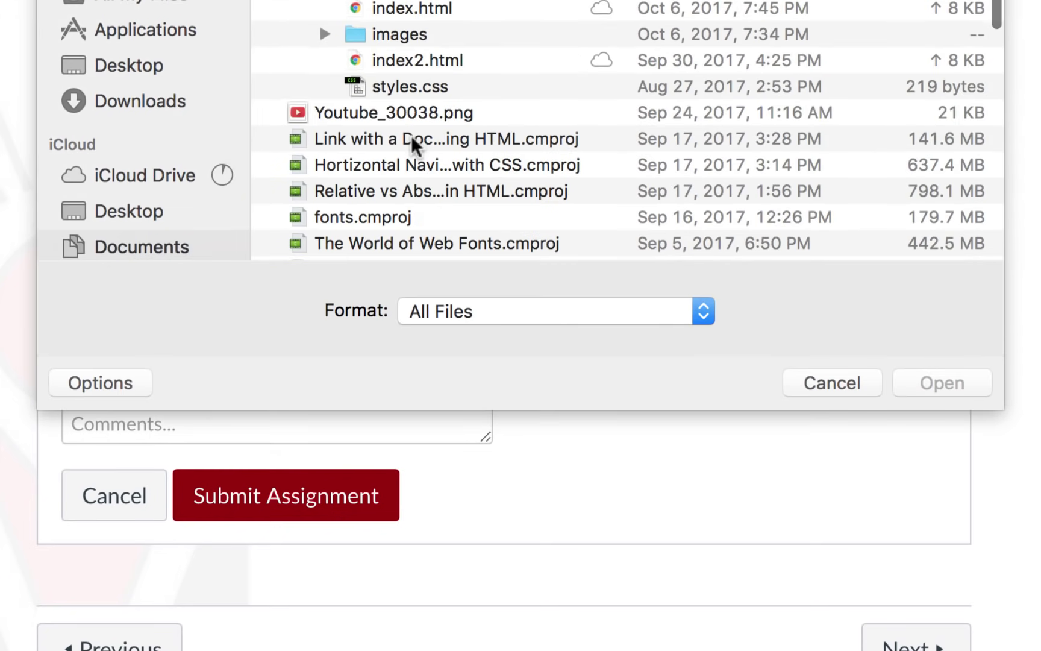
pyautogui.scroll(-8, 411, 135)
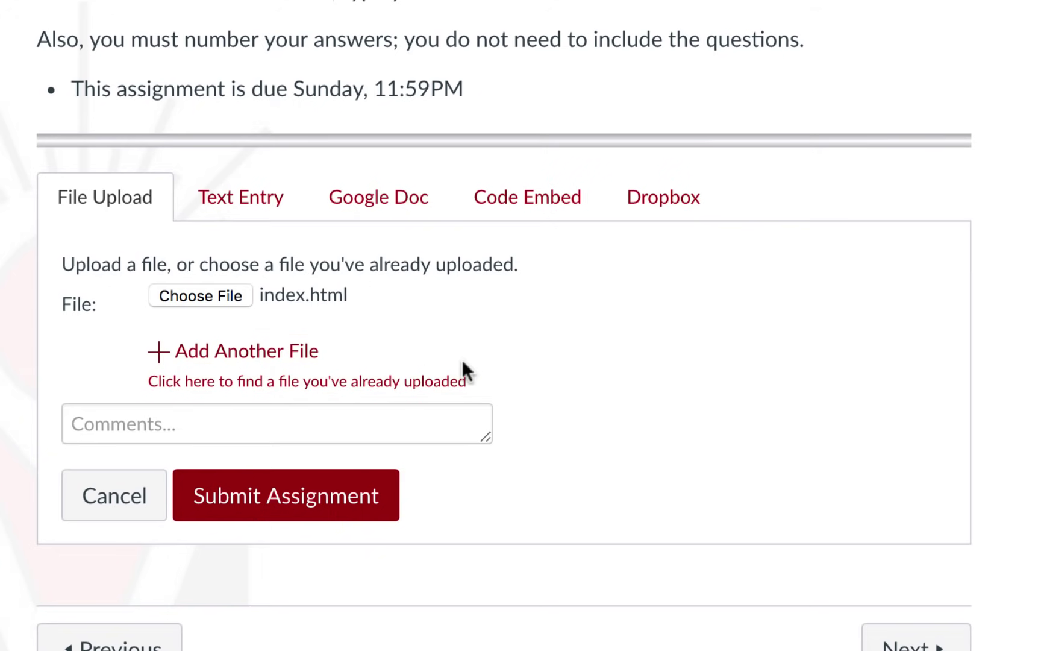
pyautogui.scroll(-1, 530, 367)
# Step: Add the comment 'This was a tough assignment.' and submit the assignment with index.html
pyautogui.click(92, 387)
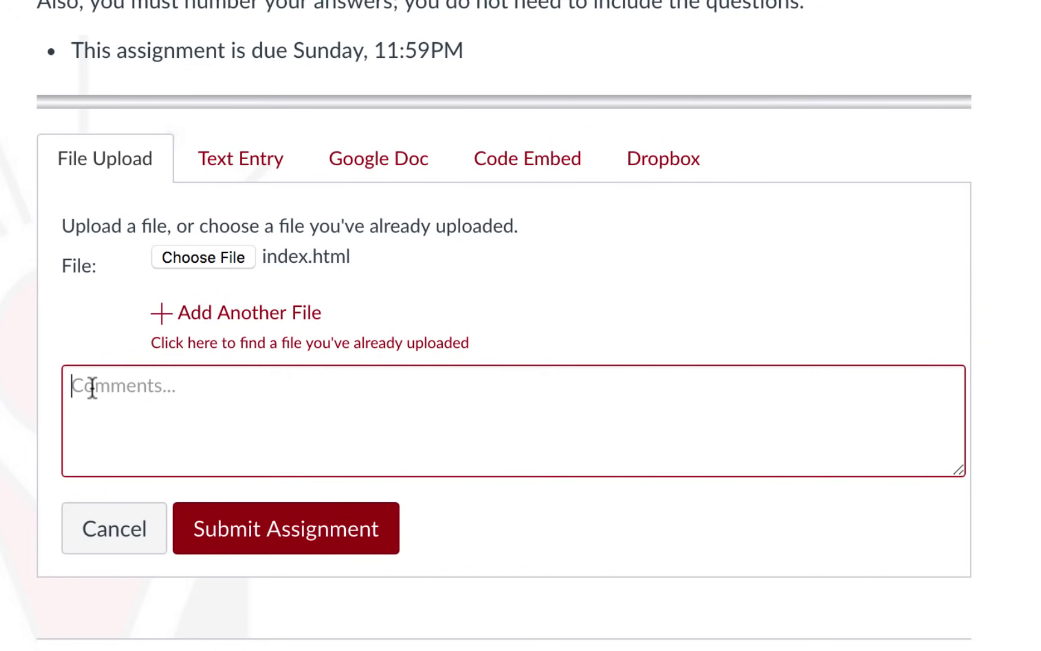
pyautogui.write('This was a tought as')
pyautogui.press('BackSpace')
pyautogui.press('BackSpace')
pyautogui.press('BackSpace')
pyautogui.press('BackSpace')
pyautogui.write('assignment.')
pyautogui.click(283, 529)
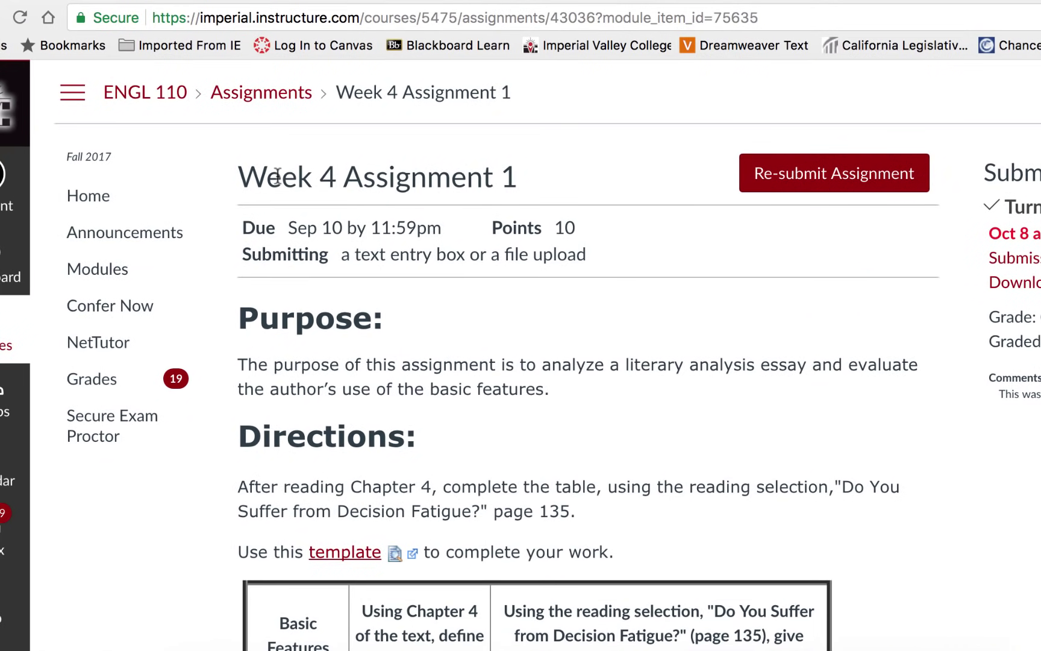
# Step: Open the course Grades and find the Week 4 Assignment 1 row at 0 out of 10
pyautogui.click(103, 377)
pyautogui.scroll(-13, 541, 396)
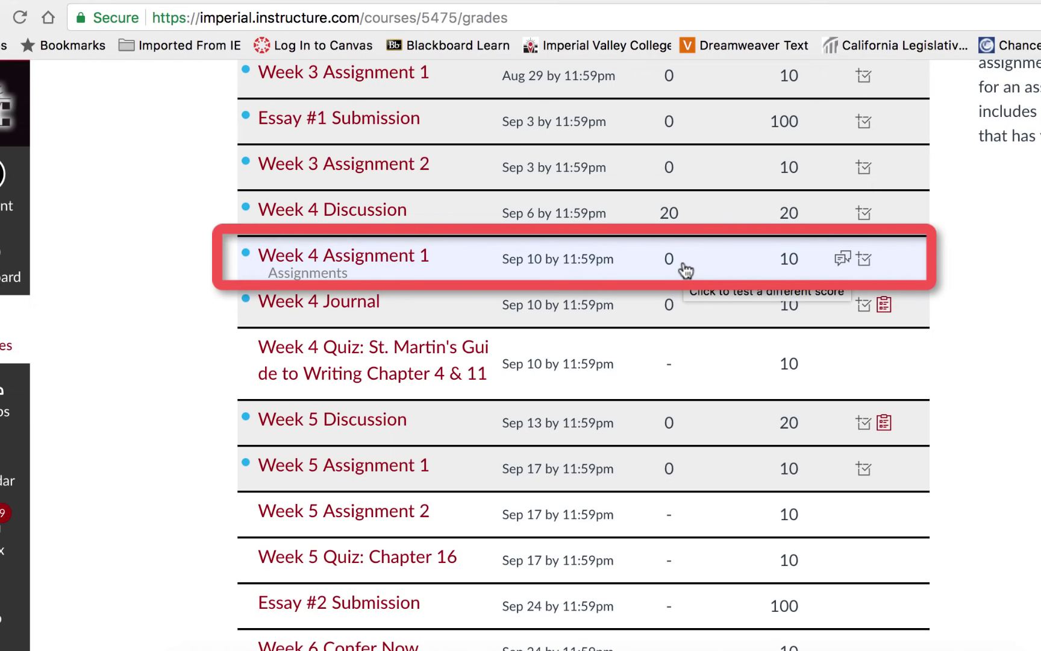
pyautogui.scroll(1, 843, 268)
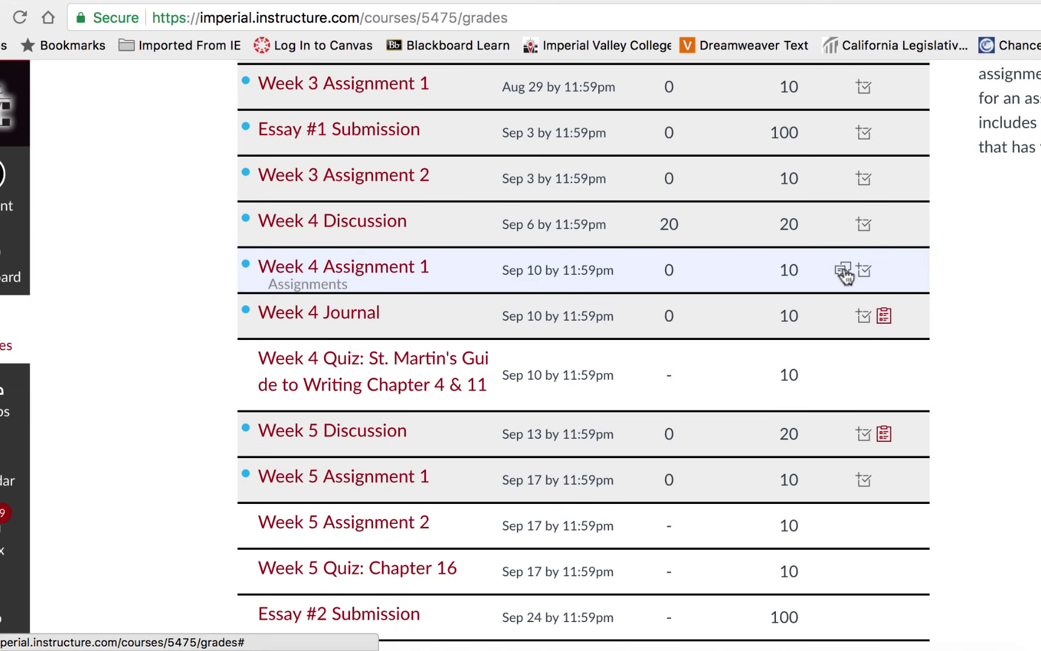
# Step: Open Week 4 Assignment 1's Submission Details from the Grades table to see index.html and the comment
pyautogui.click(395, 269)
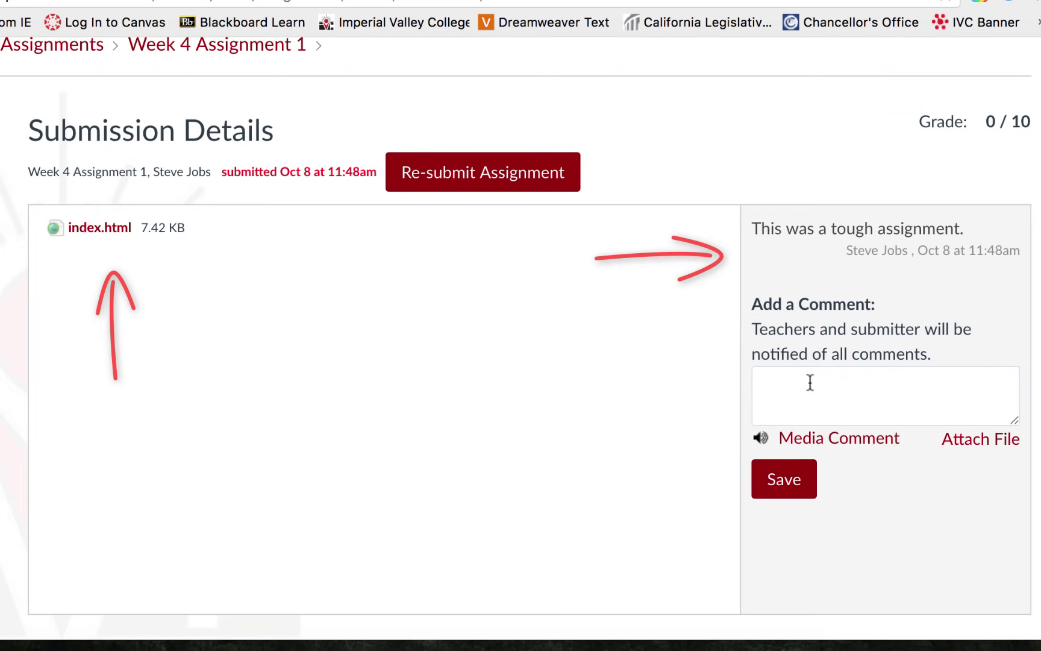
pyautogui.scroll(1, 441, 323)
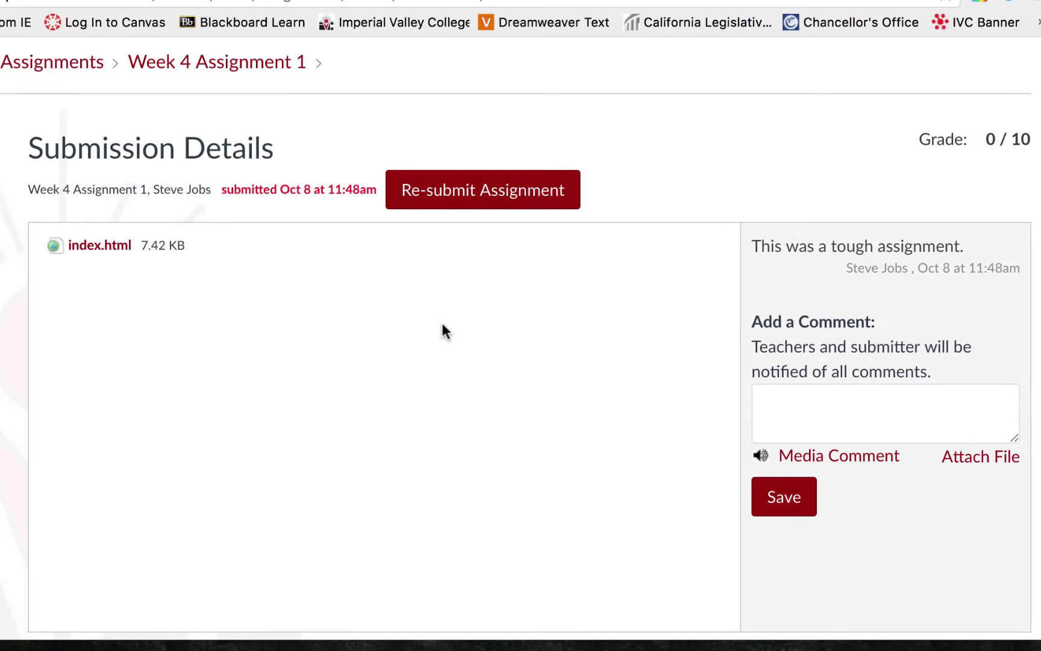